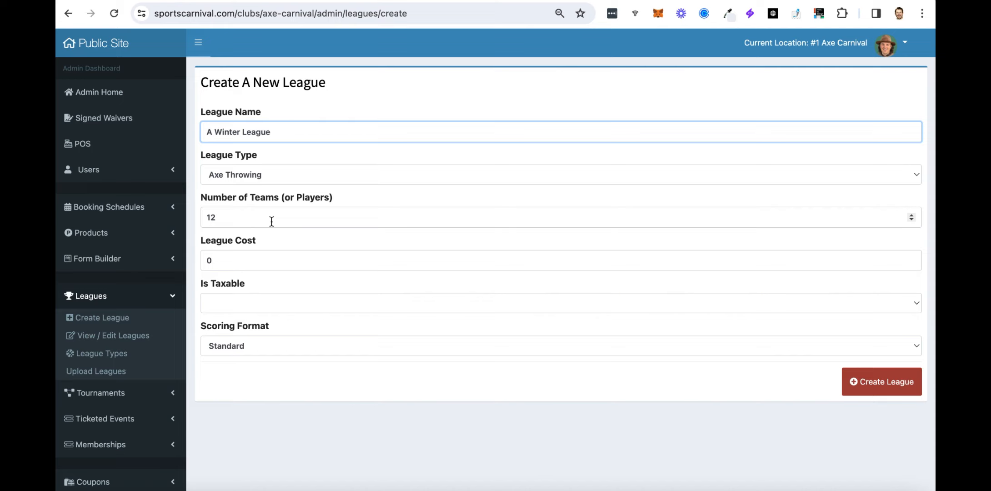
Set the league to 20 teams at a league cost of 100.
drag(271, 220, 200, 220)
text(20)
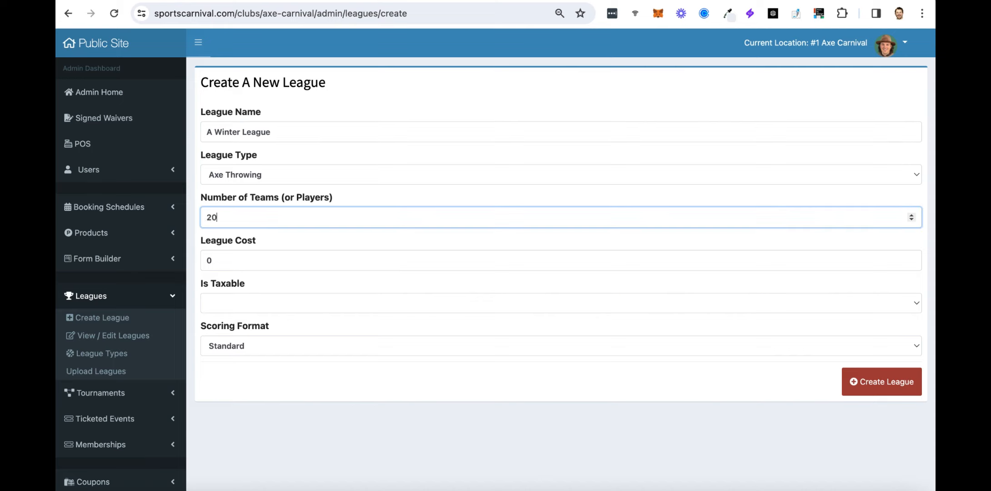
drag(285, 263, 200, 261)
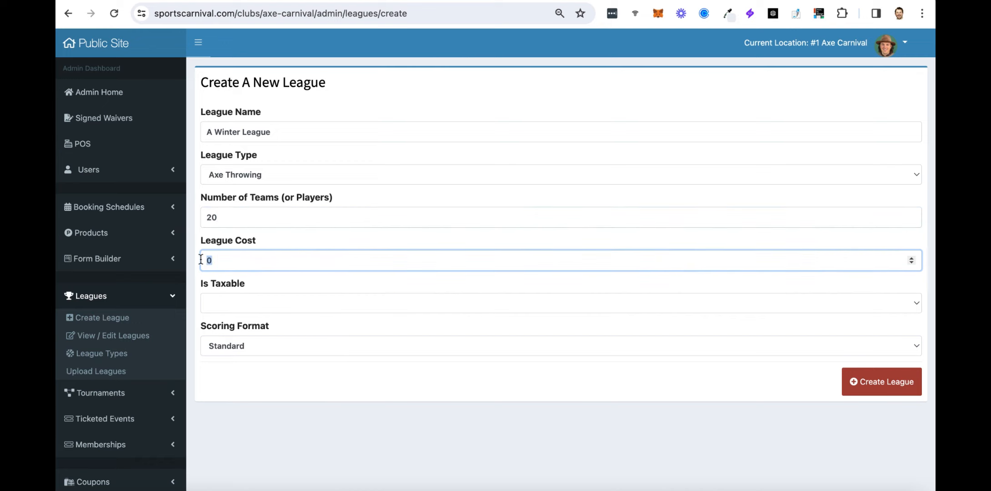
text(100)
Make the league taxable with Standard scoring and create A Winter League.
click(282, 303)
click(256, 317)
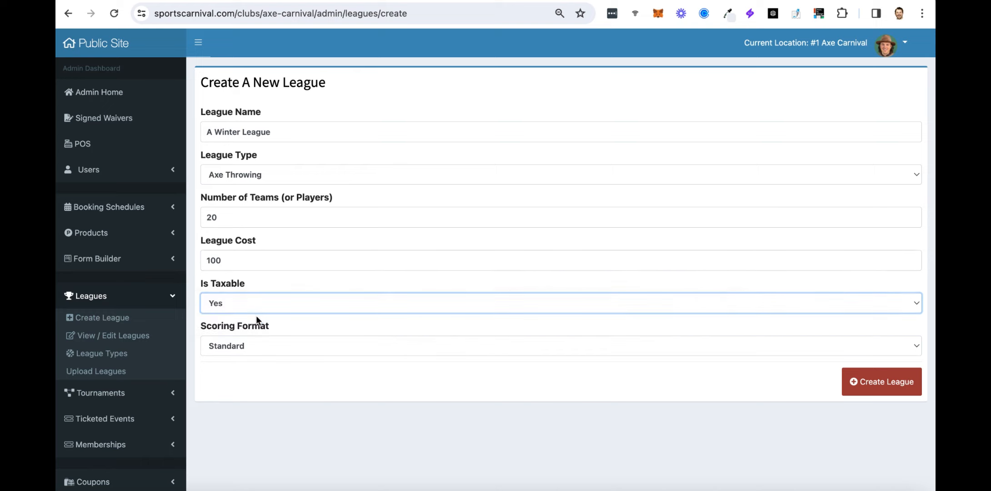
click(289, 346)
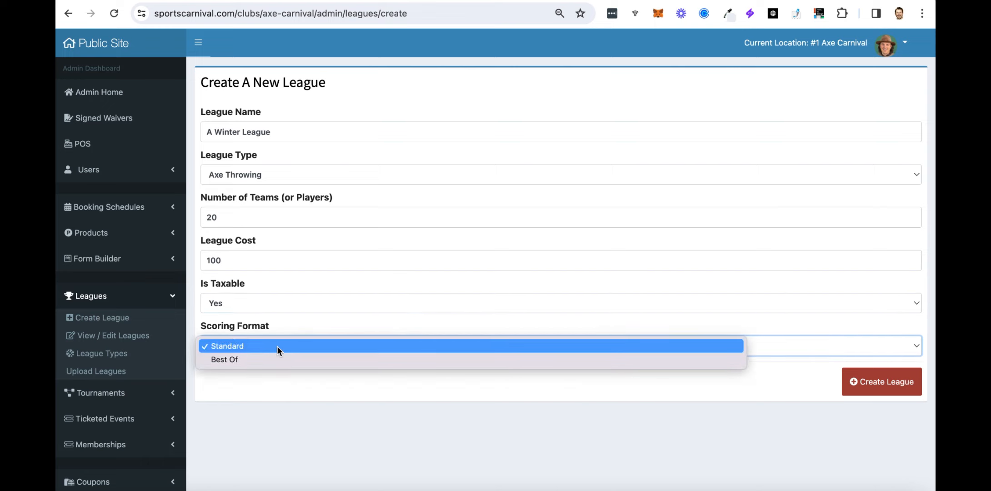
click(277, 349)
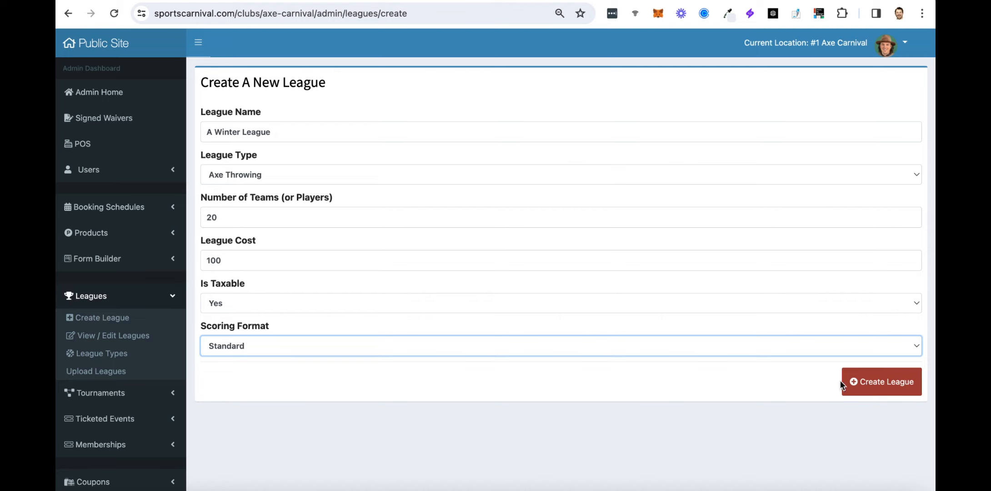
click(892, 386)
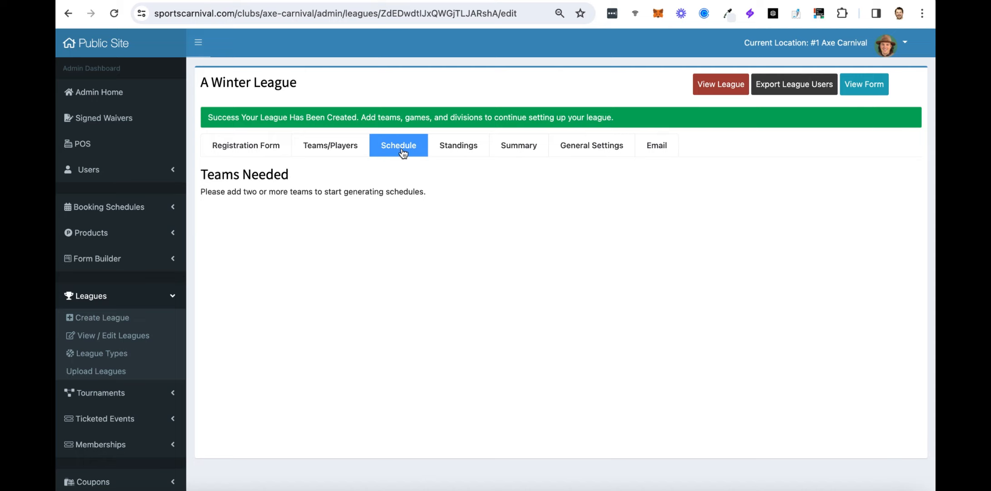
Open A Winter League's Registration Form builder to show Page 1's First Name, Last Name and Email fields.
click(261, 150)
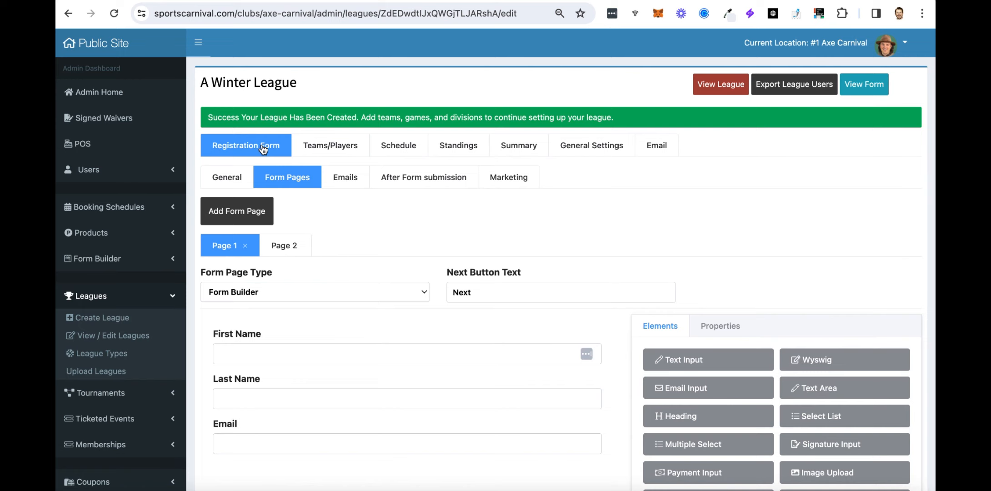
scroll(261, 151, down, 3)
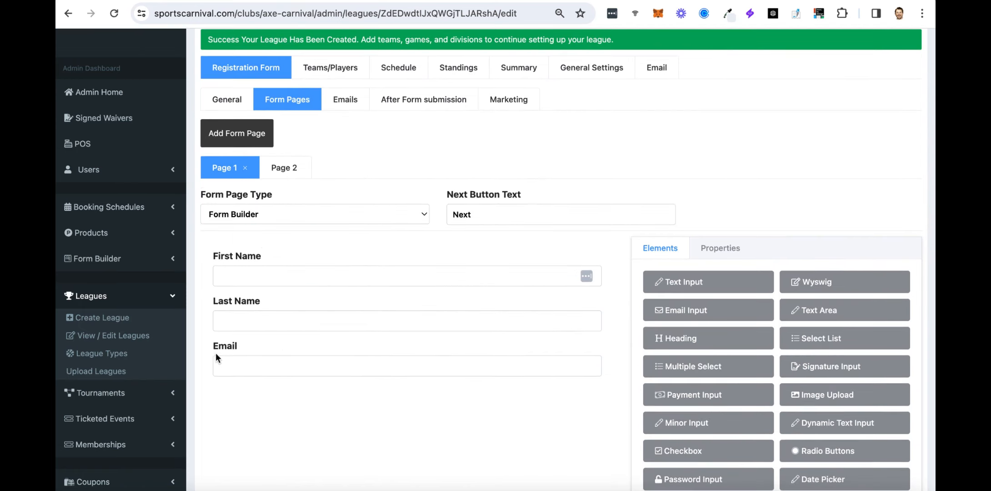
Add a centred Heading 1 'Join The League Here' above First Name.
drag(802, 287, 207, 286)
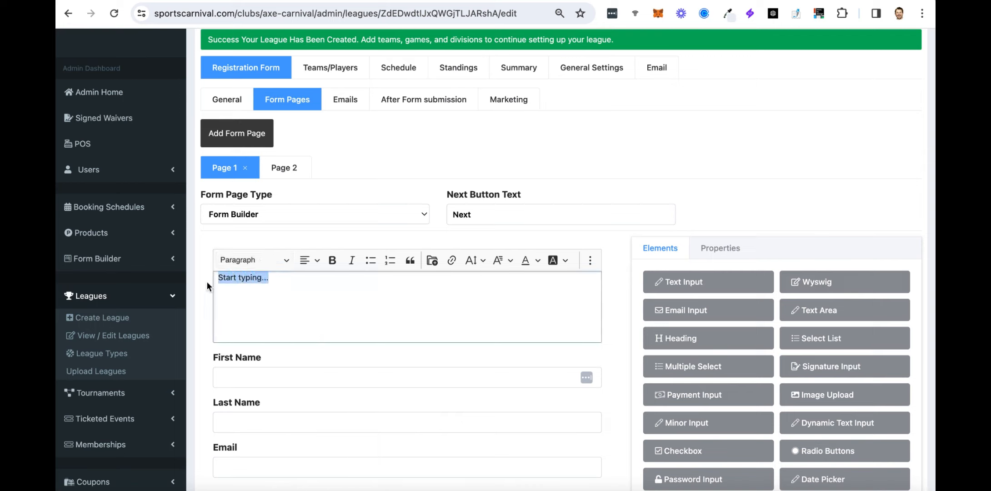
text(Join The League Here)
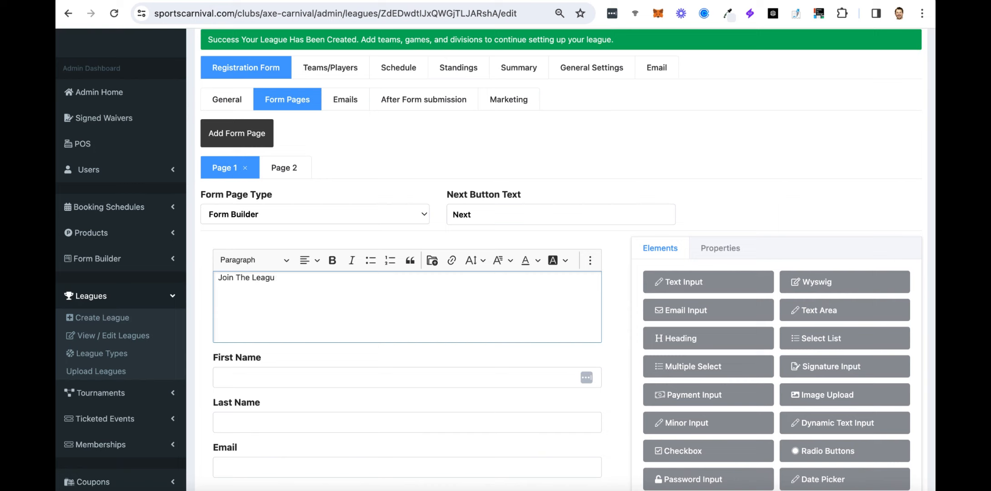
drag(302, 278, 166, 276)
click(254, 261)
click(248, 303)
click(306, 263)
click(313, 300)
Add a blank line above the heading, then view the form's Page 2 league selection.
click(317, 292)
key(Return)
click(373, 320)
scroll(442, 341, down, 2)
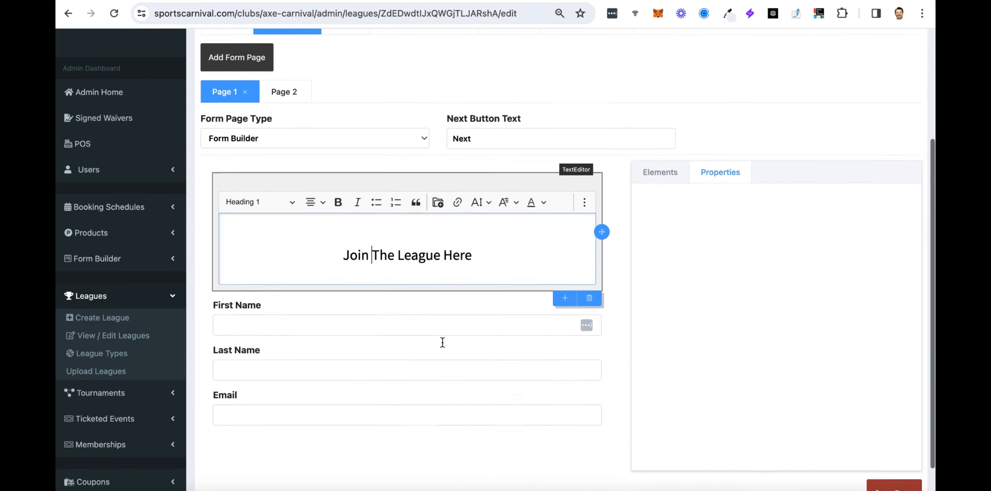
scroll(440, 258, up, 2)
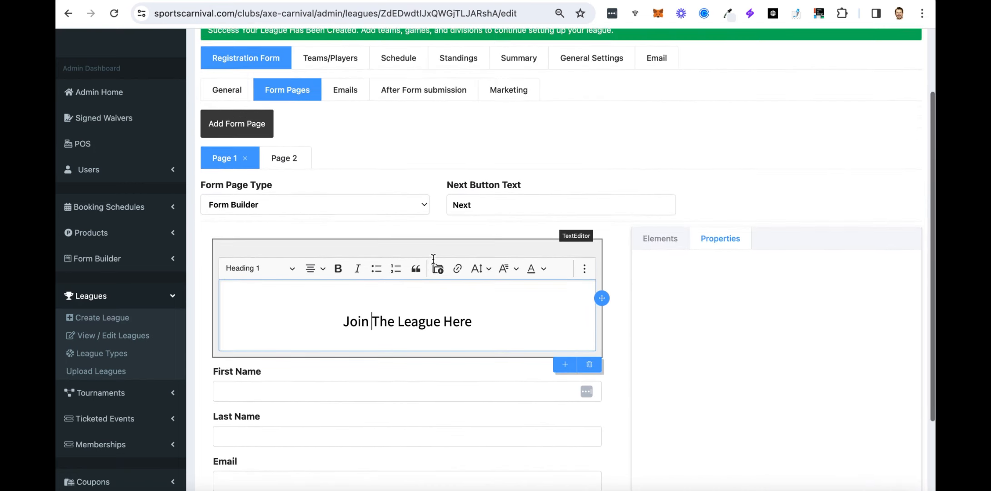
click(284, 159)
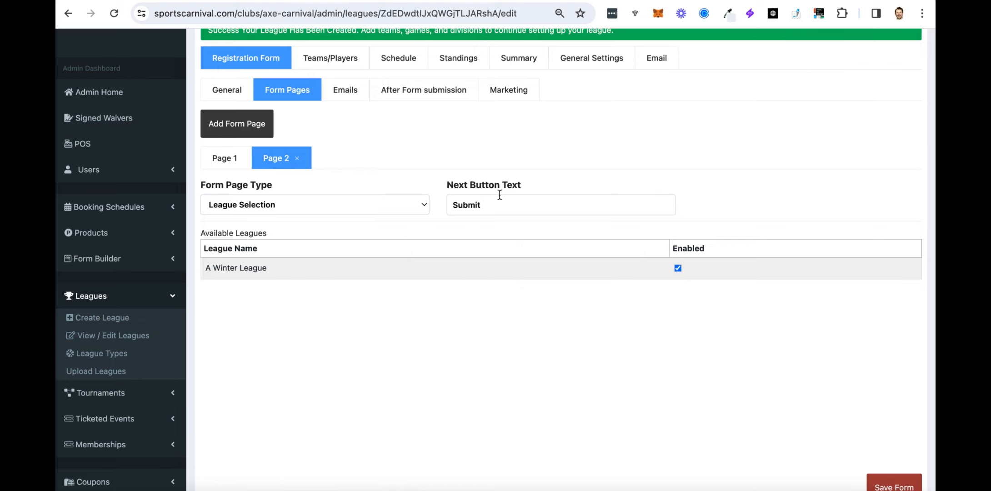
Save the registration form with Page 2's button text left as 'Submit', then return to Page 1.
drag(489, 208, 449, 208)
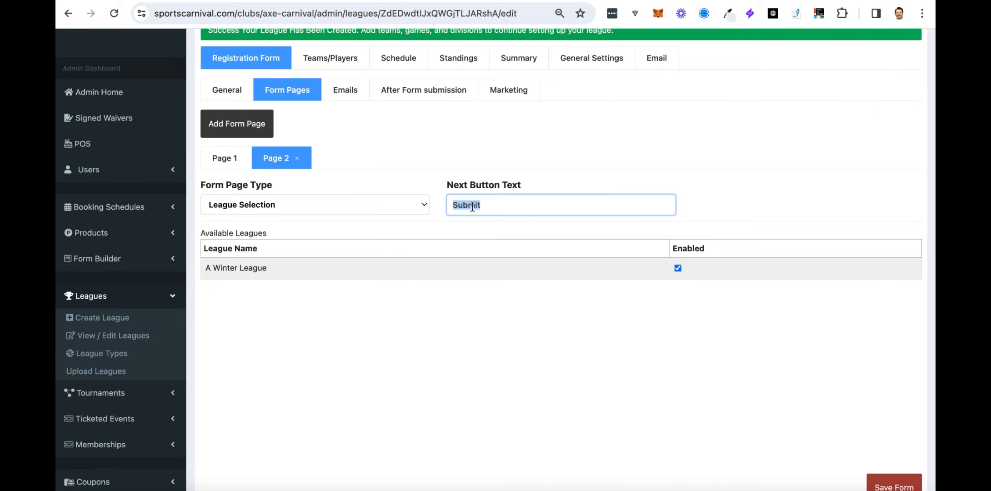
scroll(746, 337, down, 1)
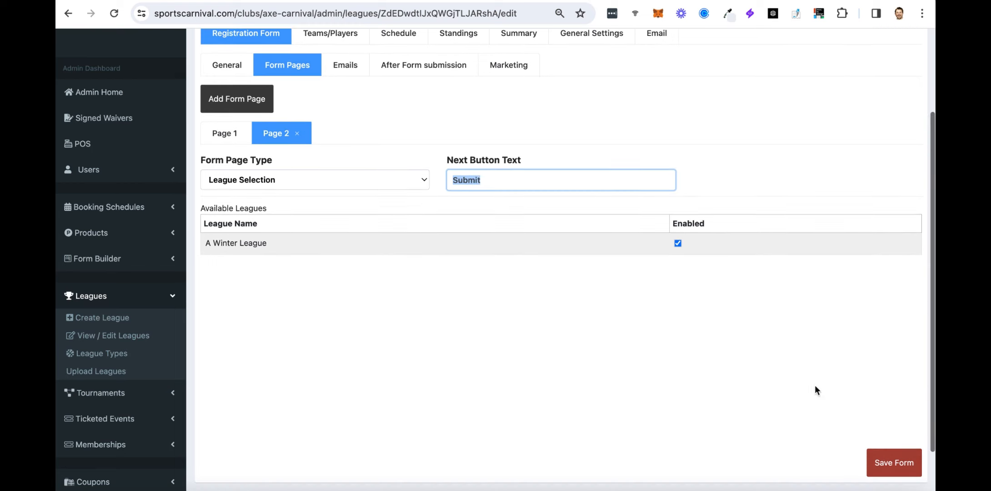
click(905, 467)
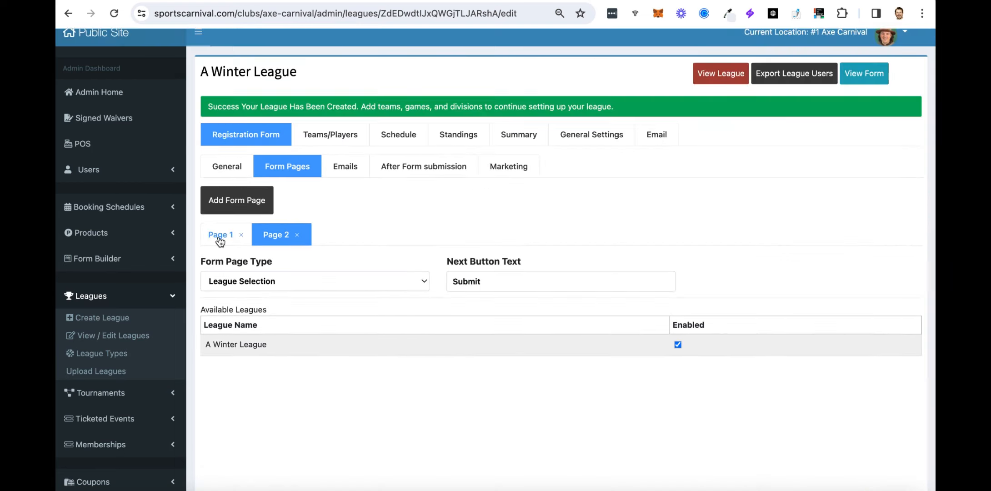
click(220, 238)
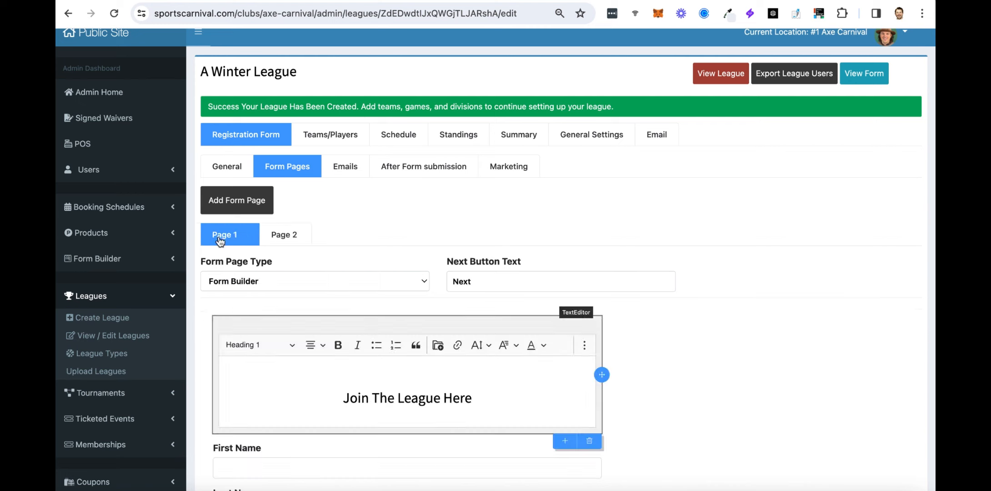
In the form's general settings, keep the form status Published.
click(232, 168)
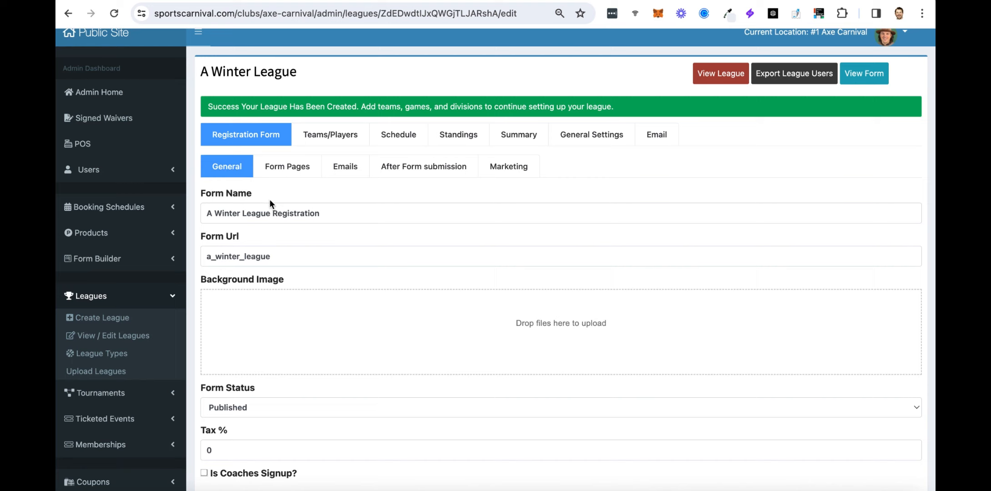
drag(333, 210, 199, 214)
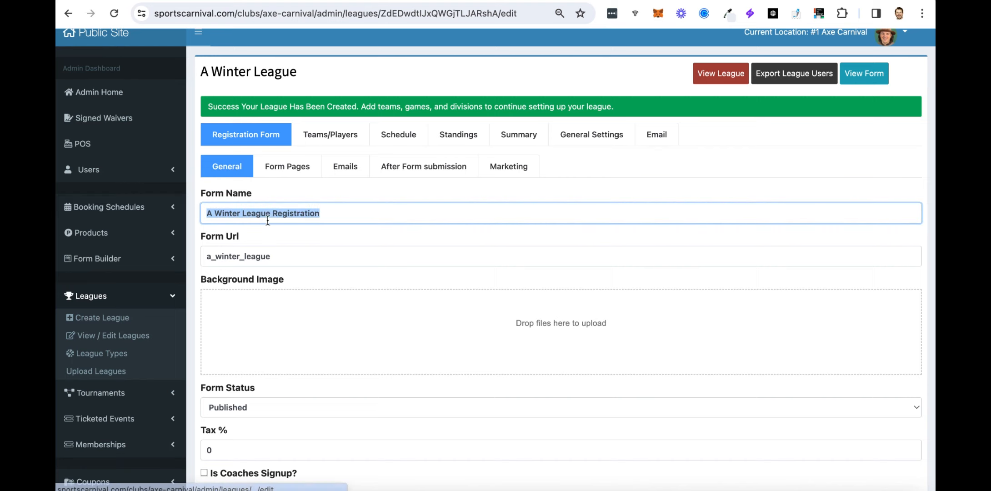
scroll(275, 221, down, 2)
scroll(286, 221, down, 1)
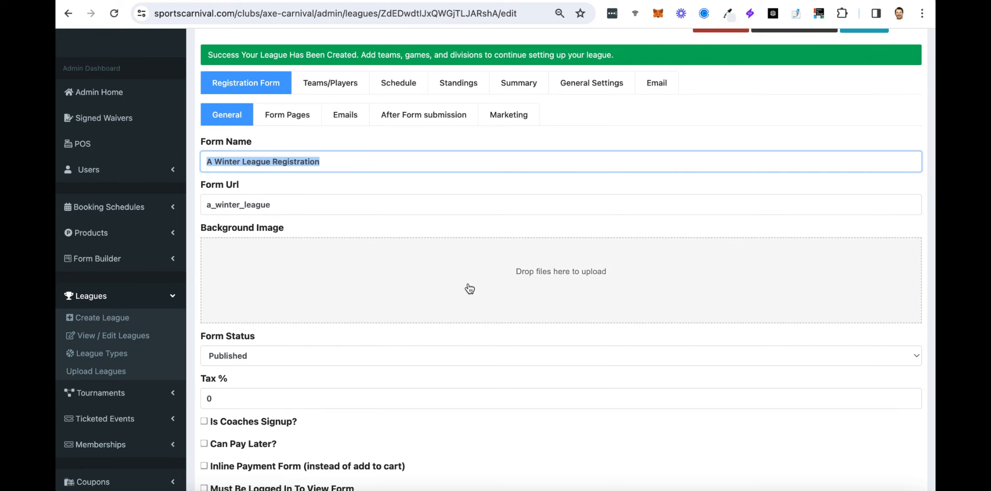
scroll(471, 278, down, 5)
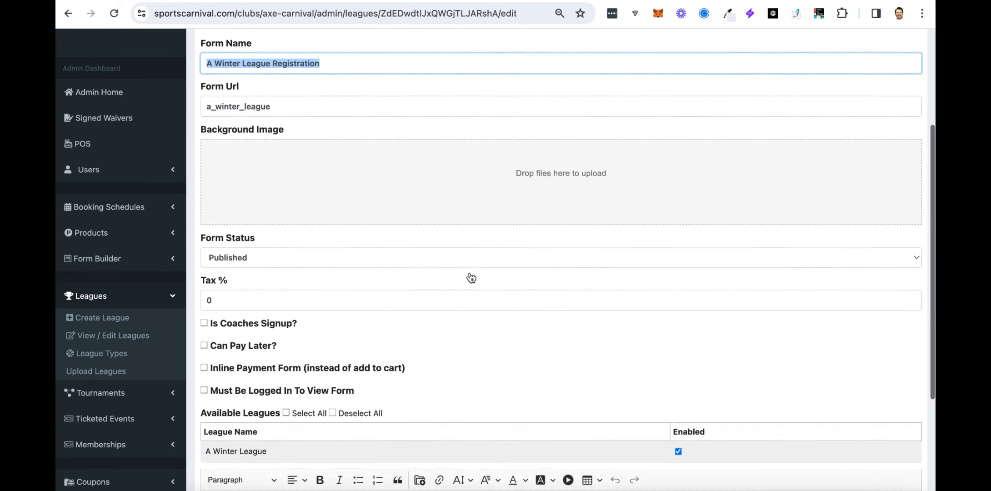
click(244, 234)
click(245, 231)
Set Tax % to 1, enable Can Pay Later, and save the form.
key(Tab)
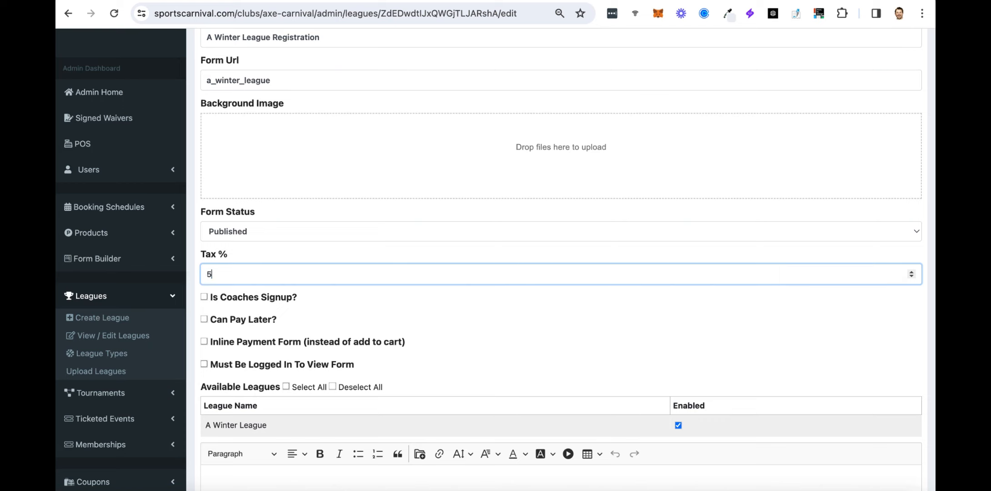
text(5)
scroll(318, 274, down, 1)
key(BackSpace)
text(1)
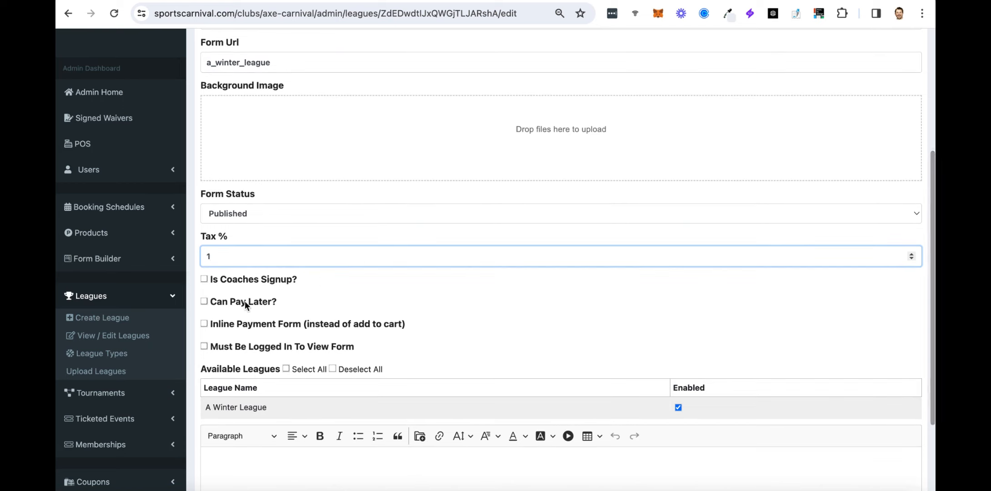
click(204, 302)
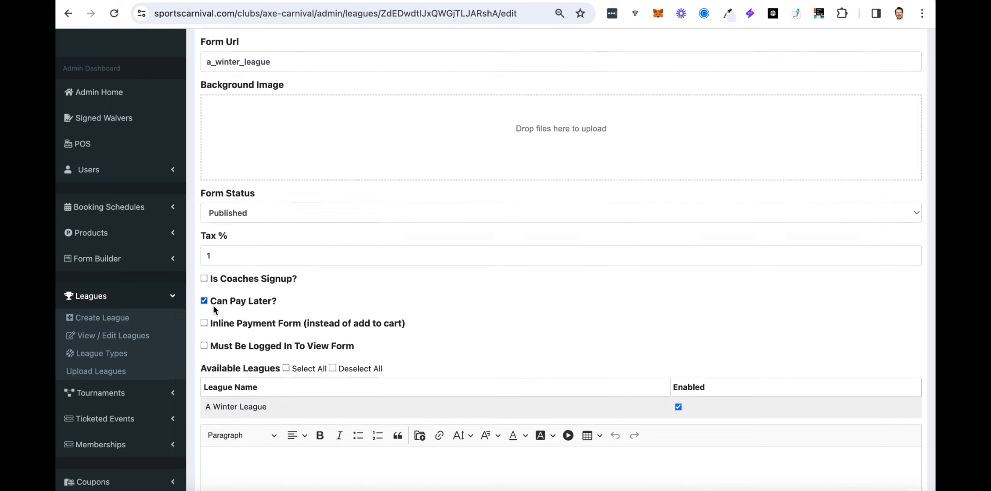
scroll(213, 305, down, 5)
click(913, 478)
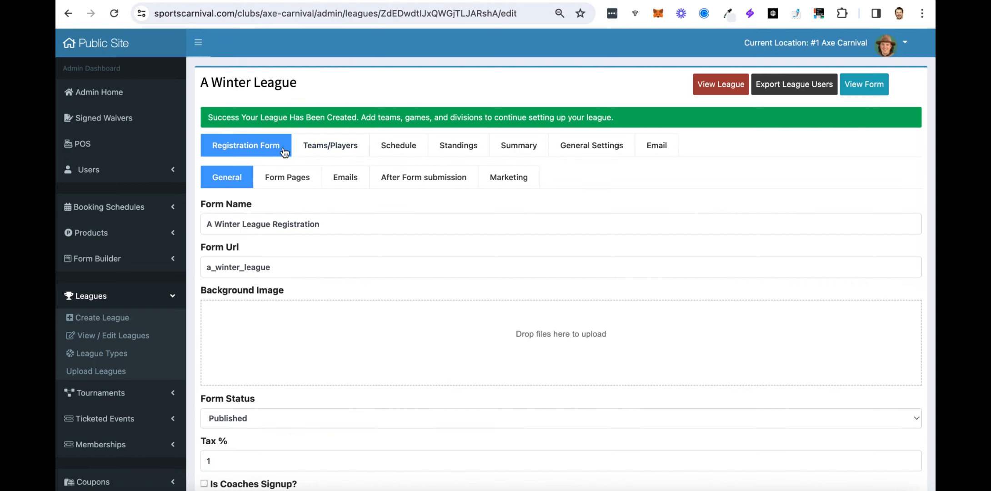
Review the form pages and registrant email subject and message, ending on After Form submission settings.
click(282, 178)
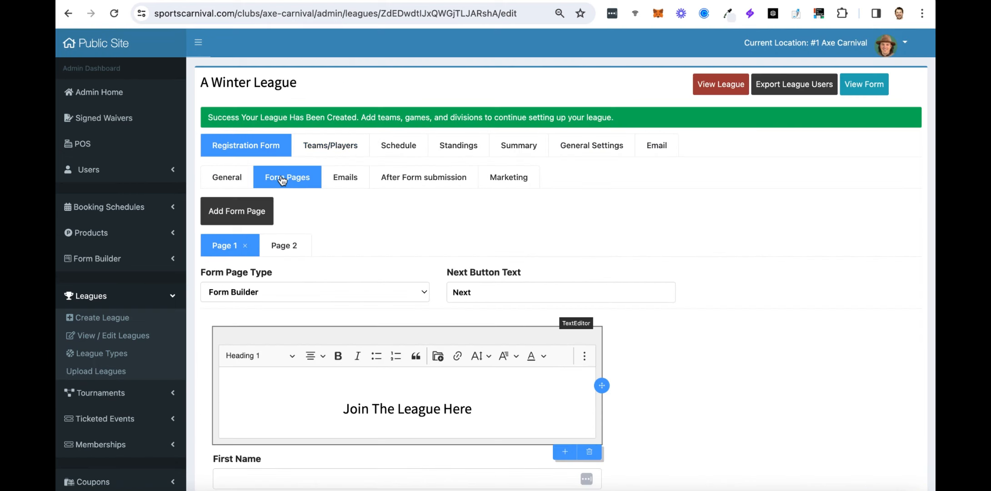
scroll(355, 343, down, 3)
scroll(355, 343, up, 1)
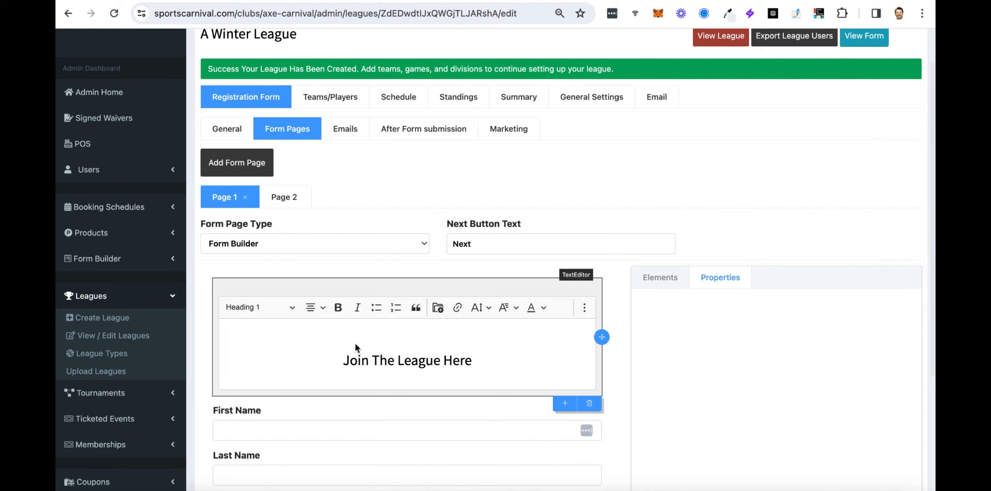
click(350, 132)
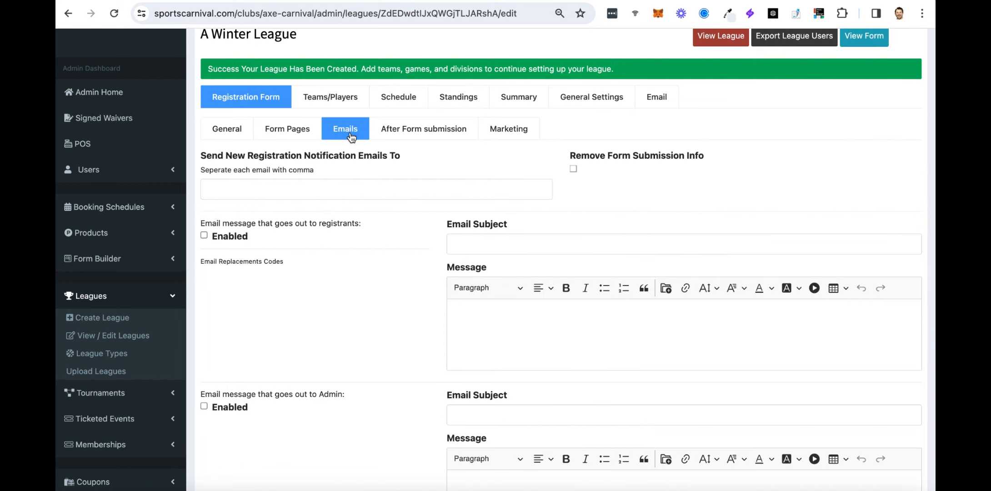
click(477, 250)
click(494, 328)
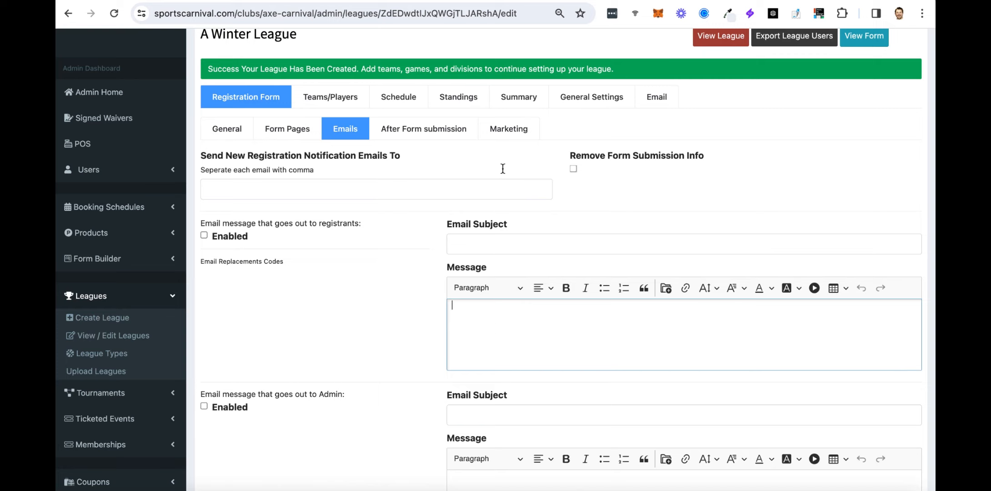
click(440, 136)
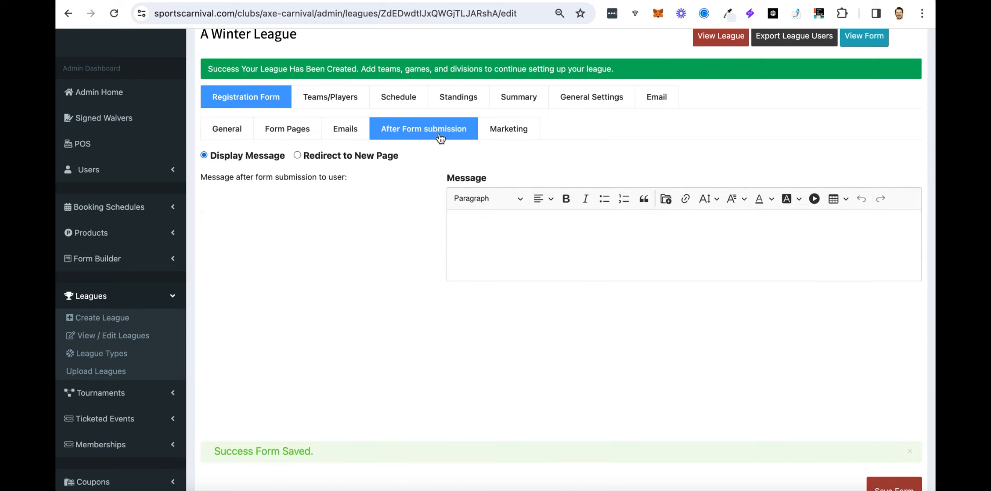
Write the message 'Congratulations, you're are signed up for the League!' and 'Stay tuned in your email for more details.'.
click(527, 234)
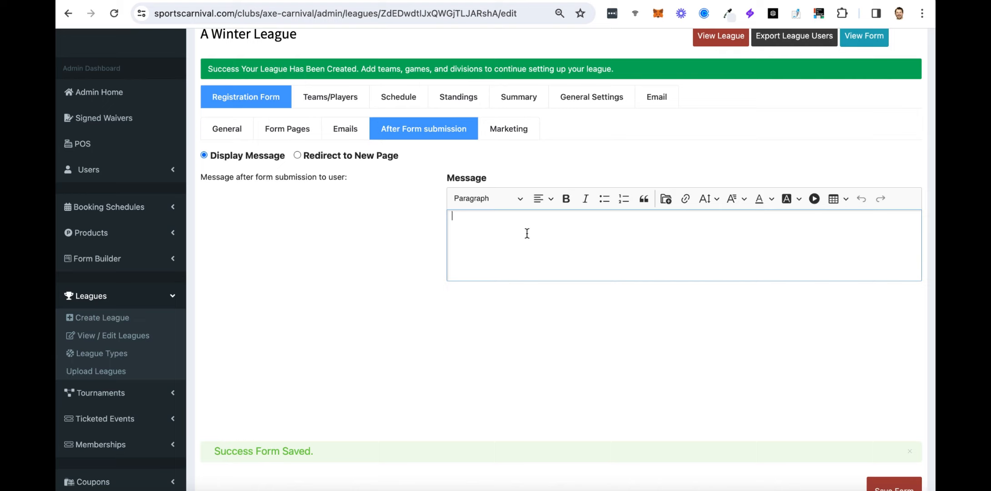
text(Congratulations, you're are signed up for the League!)
key(Return)
text(Stay tuned in your email for more details.)
Make the congratulations line a Heading 1, undoing an accidental line merge.
click(489, 199)
click(477, 243)
click(580, 242)
key(Return)
drag(705, 285, 452, 285)
click(477, 199)
click(472, 220)
key(BackSpace)
key(super+z)
Centre the message, add blank lines above and below it, and save the form.
drag(659, 279, 453, 230)
click(543, 198)
click(547, 250)
click(723, 253)
click(793, 280)
key(Return)
click(511, 232)
key(Return)
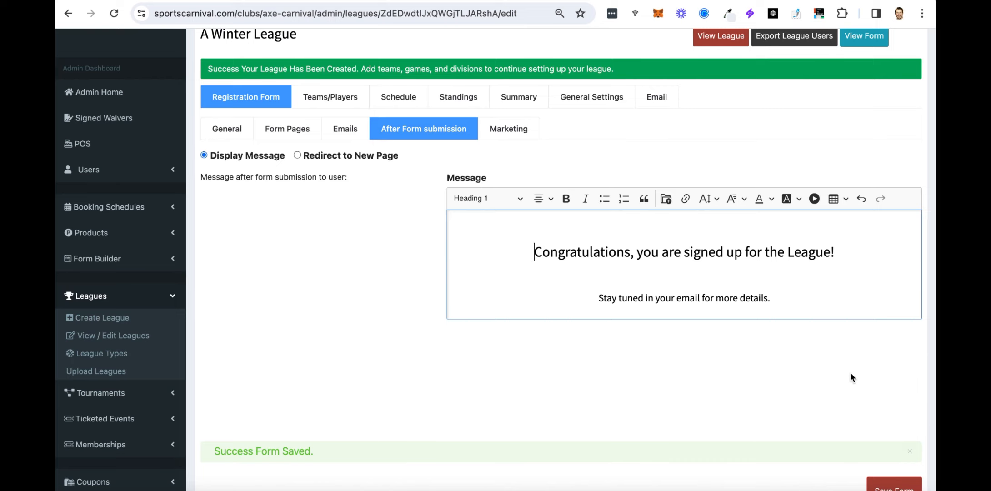
click(899, 487)
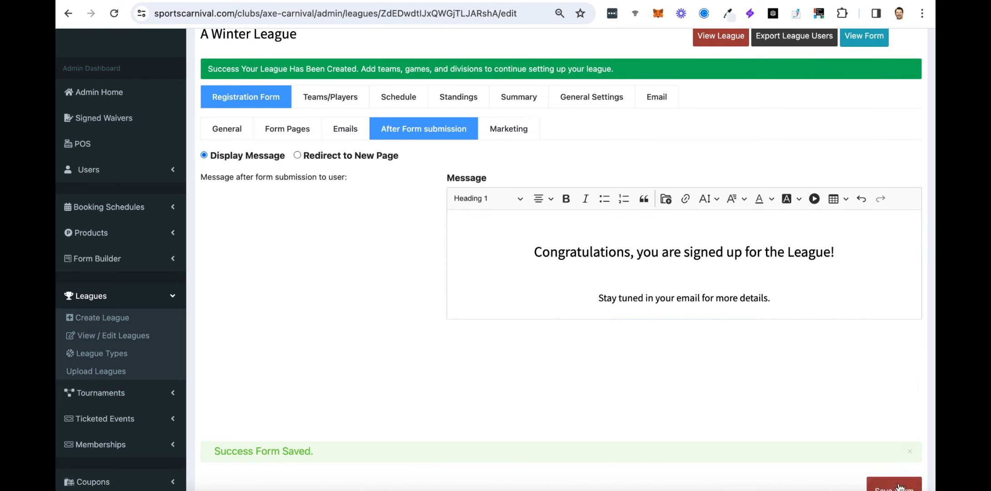
click(503, 132)
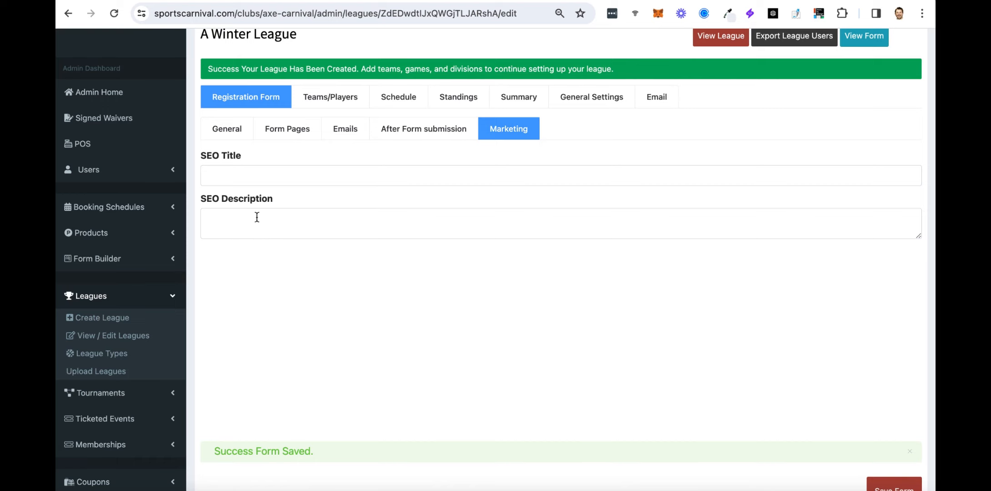
Save the form with the Marketing SEO fields left blank and open the public signup page.
scroll(300, 226, up, 2)
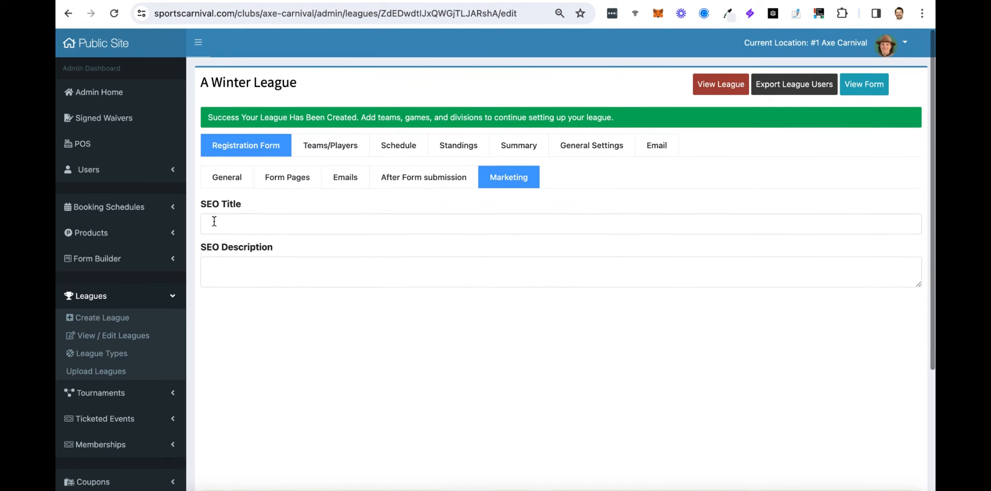
scroll(370, 251, down, 1)
scroll(370, 255, down, 4)
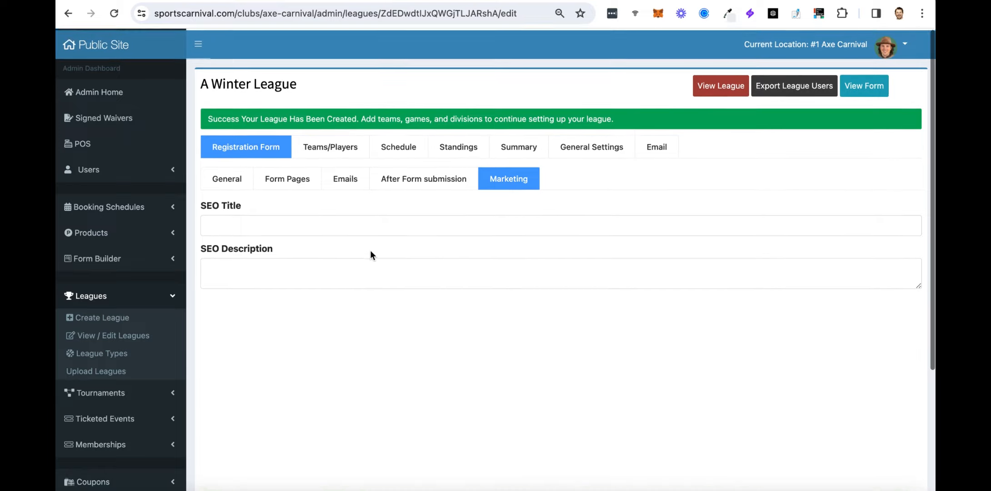
click(889, 374)
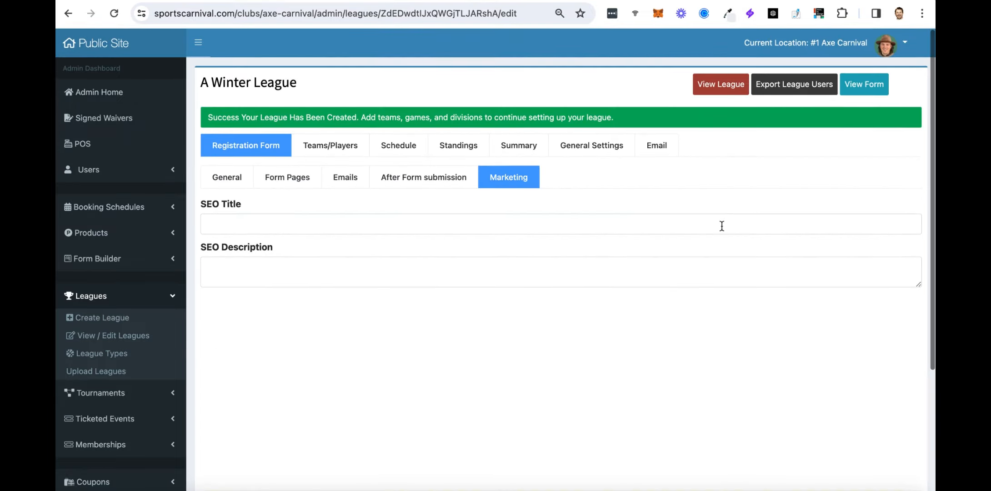
click(864, 84)
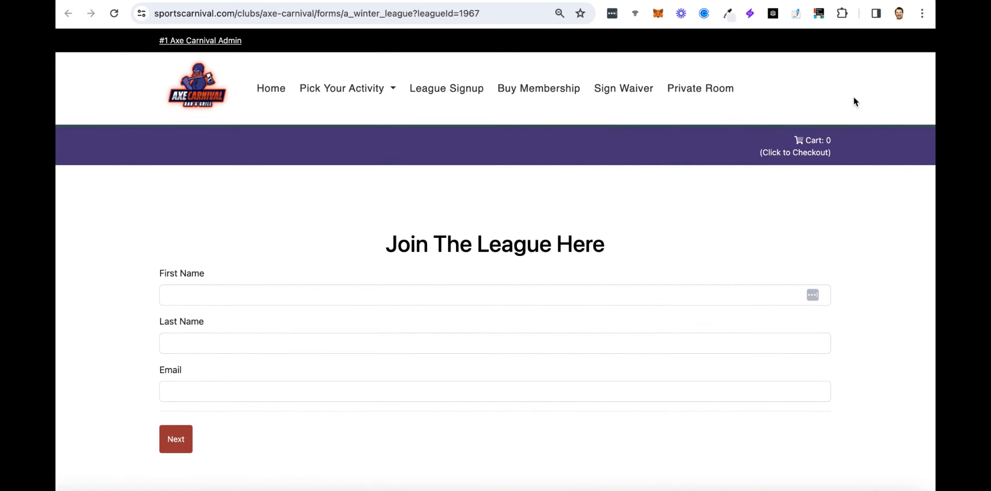
Autofill the registrant's name and e-mail on the signup form and continue to league selection.
click(332, 303)
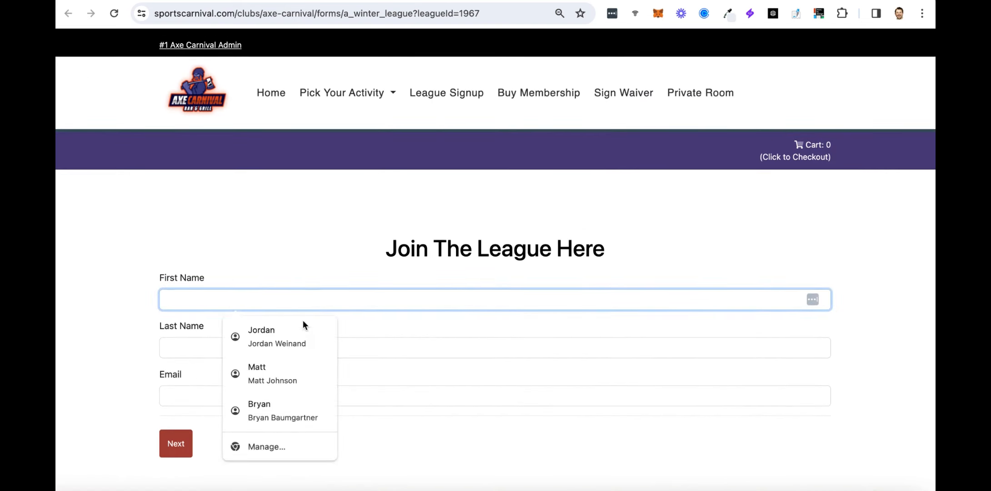
click(282, 339)
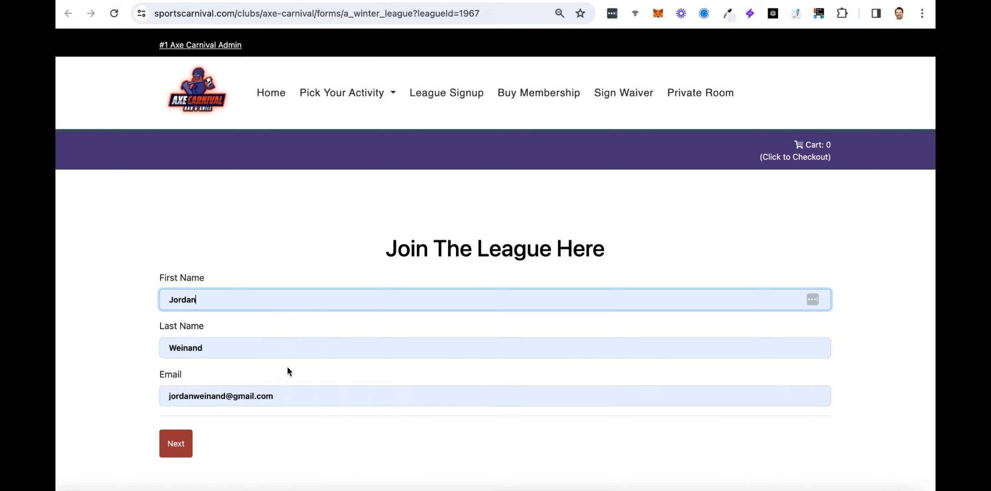
click(175, 447)
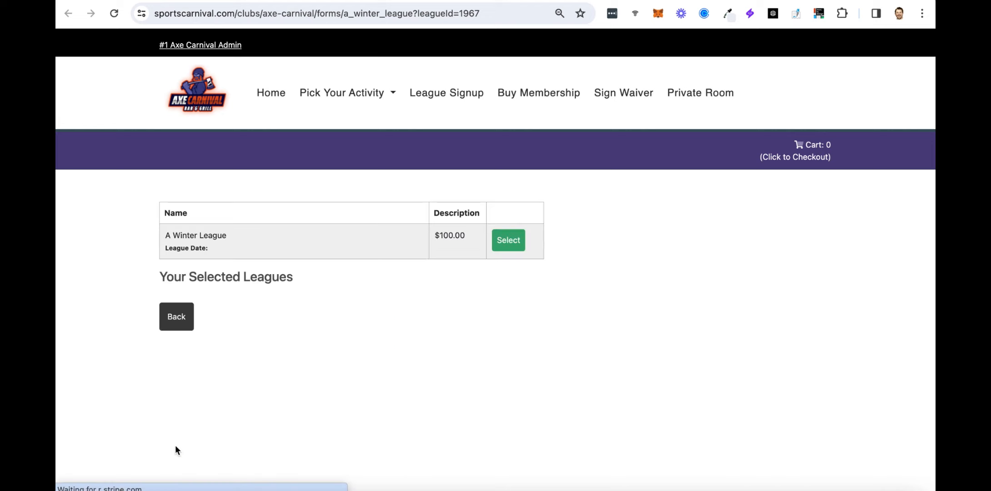
Select A Winter League and finish the signup with Pay Later.
click(507, 241)
scroll(650, 294, down, 5)
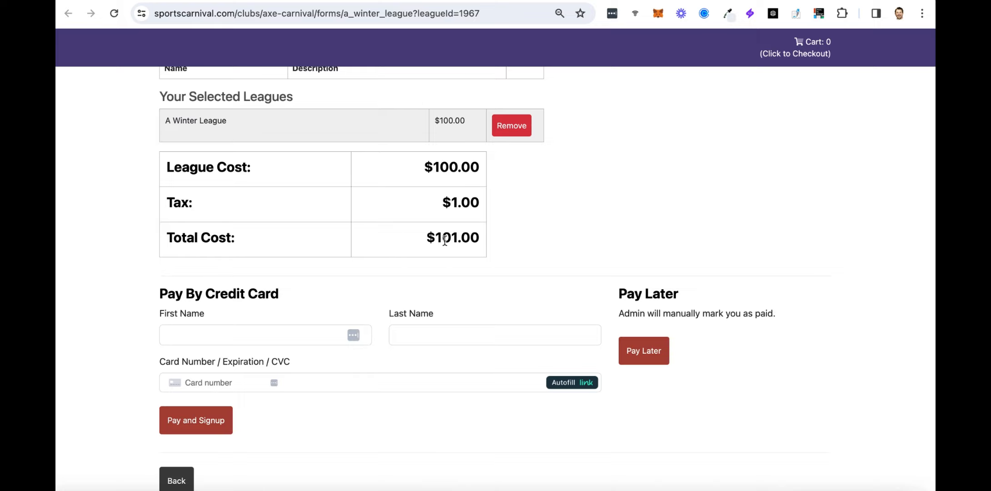
scroll(511, 229, up, 2)
scroll(518, 230, down, 3)
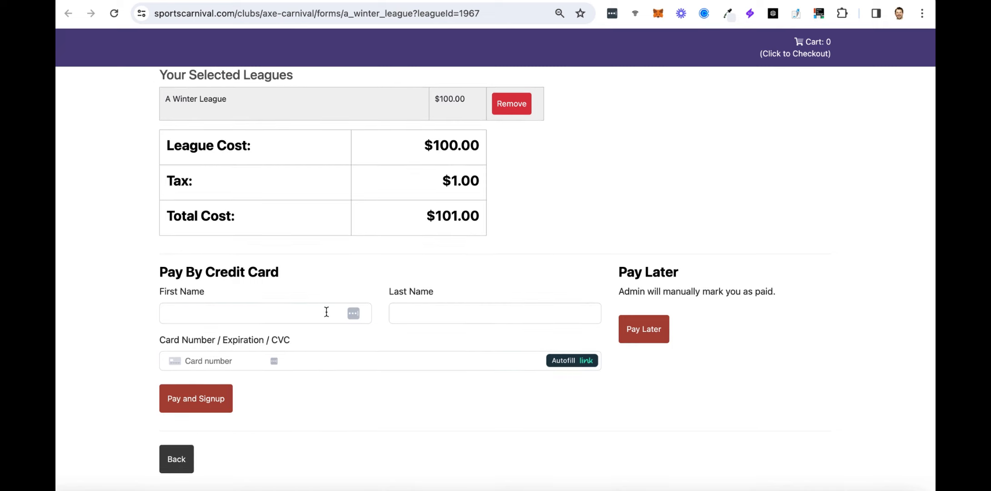
click(657, 335)
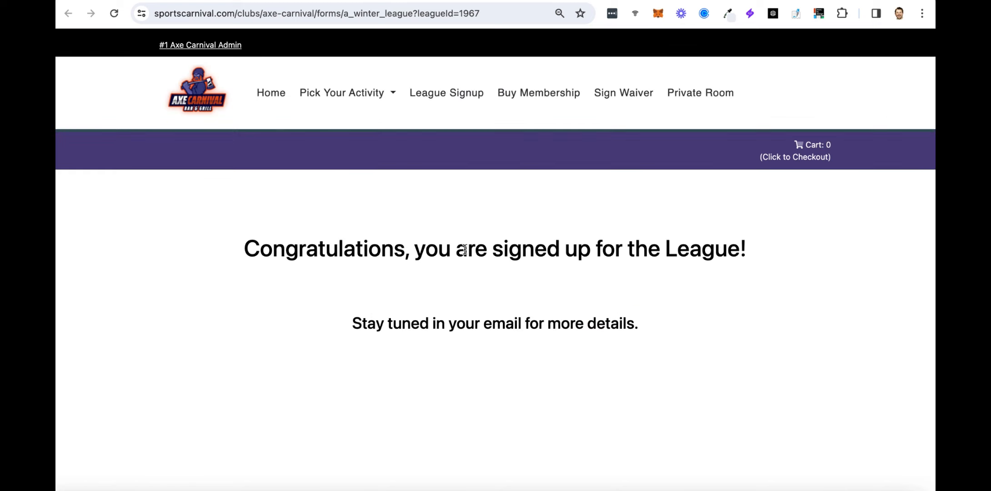